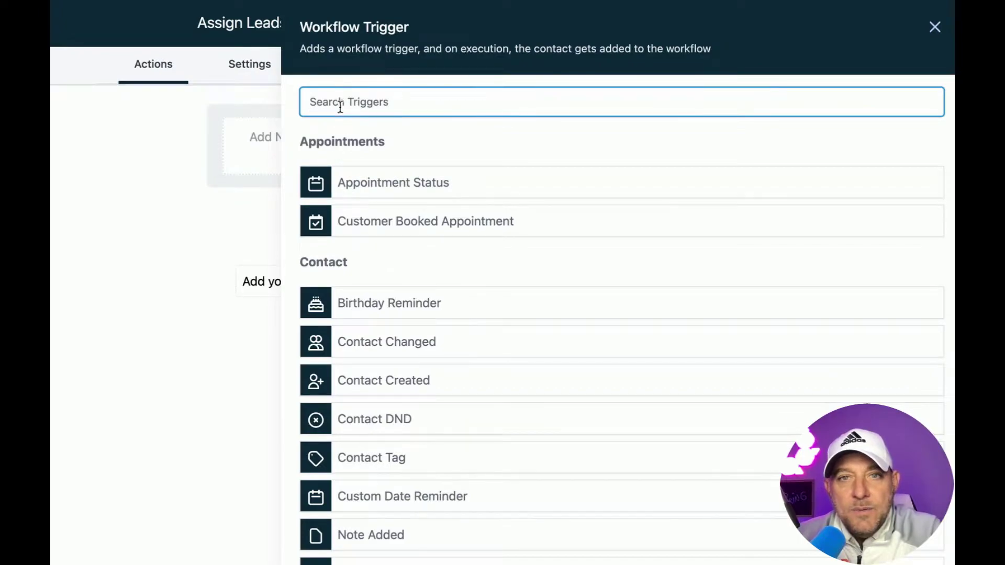
Choose Contact Created as the workflow trigger
type("conta")
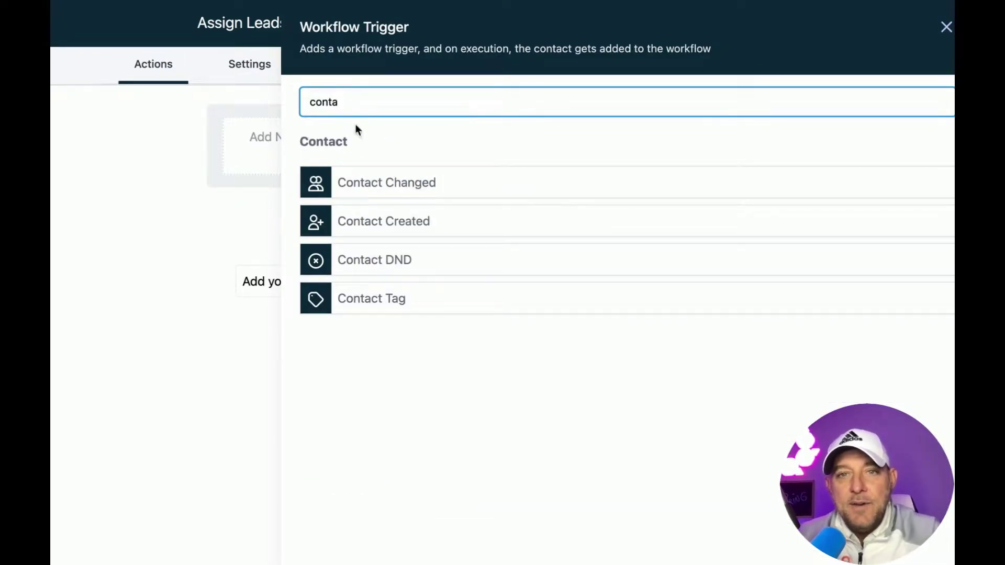
left_click(384, 221)
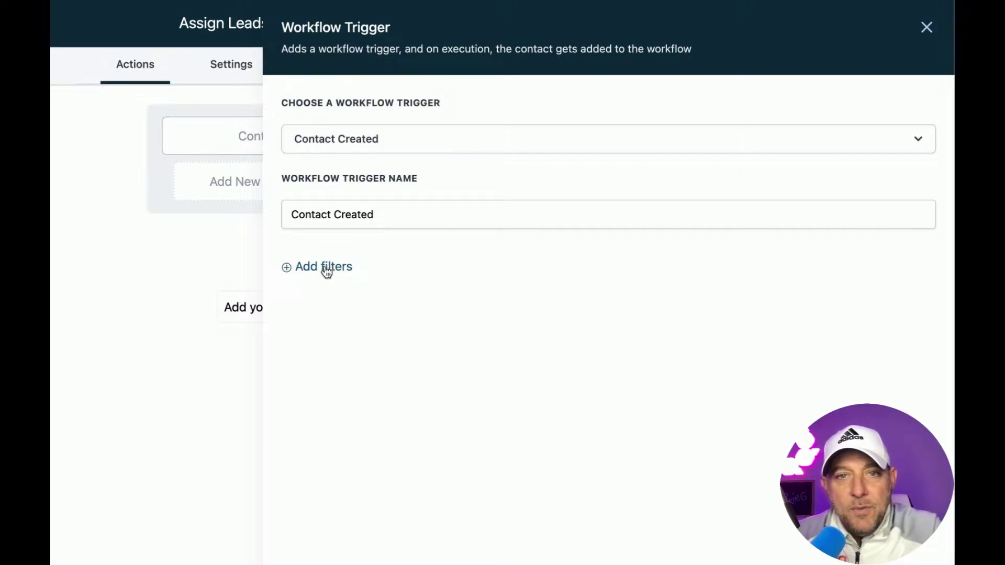
left_click(327, 268)
left_click(351, 281)
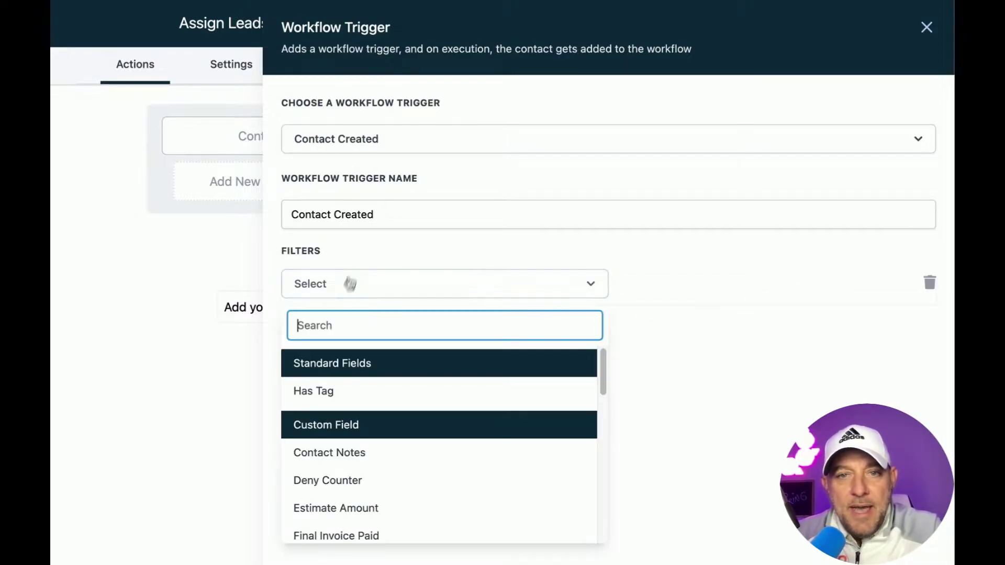
left_click(929, 283)
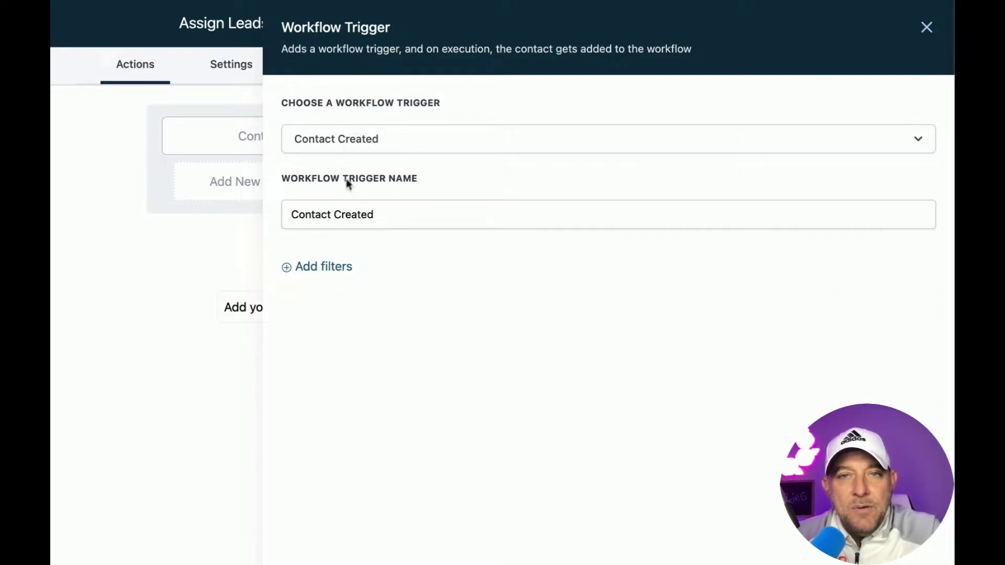
Save the Contact Created trigger without filters and choose Assign To User as the workflow's first action
left_click(884, 547)
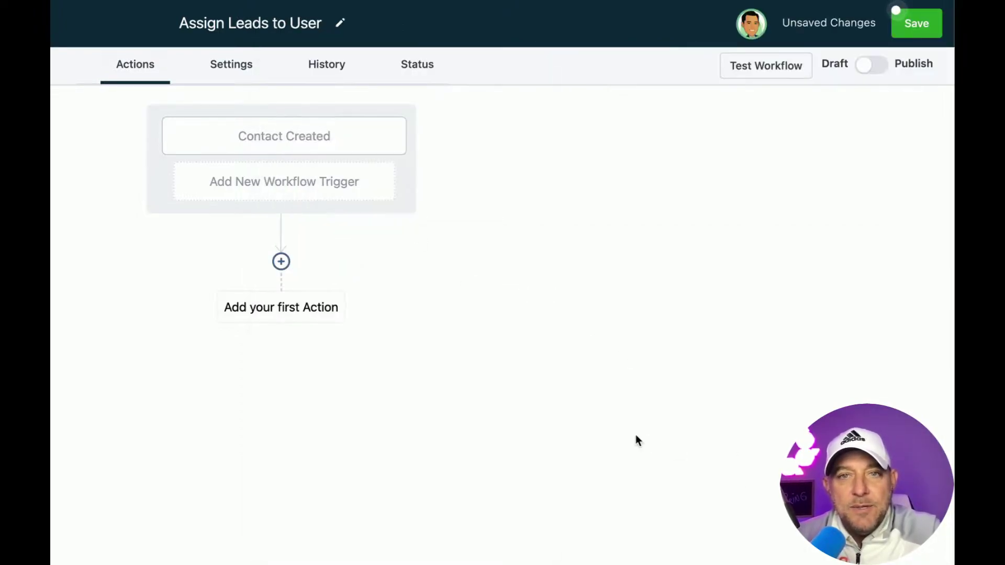
left_click(281, 262)
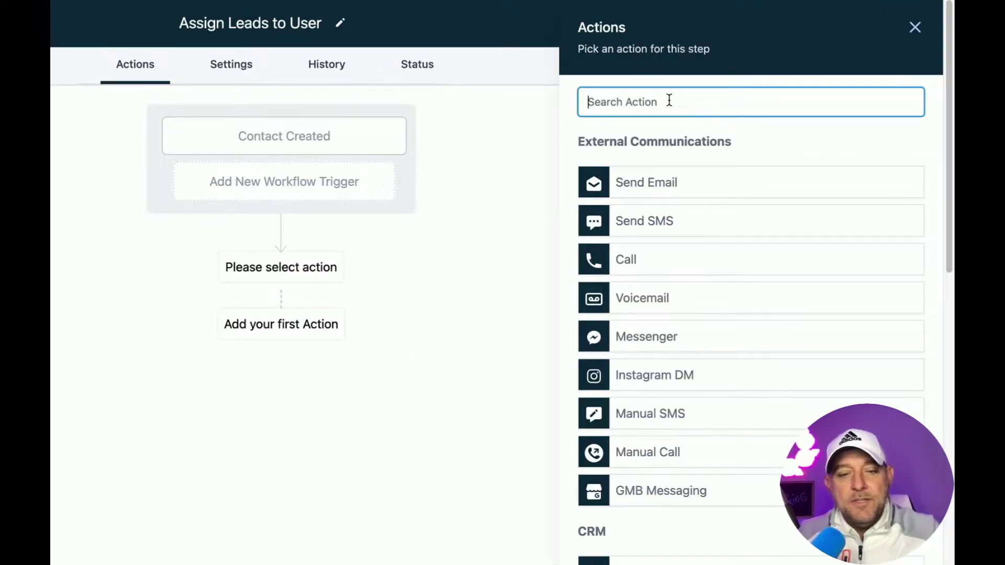
type("assign")
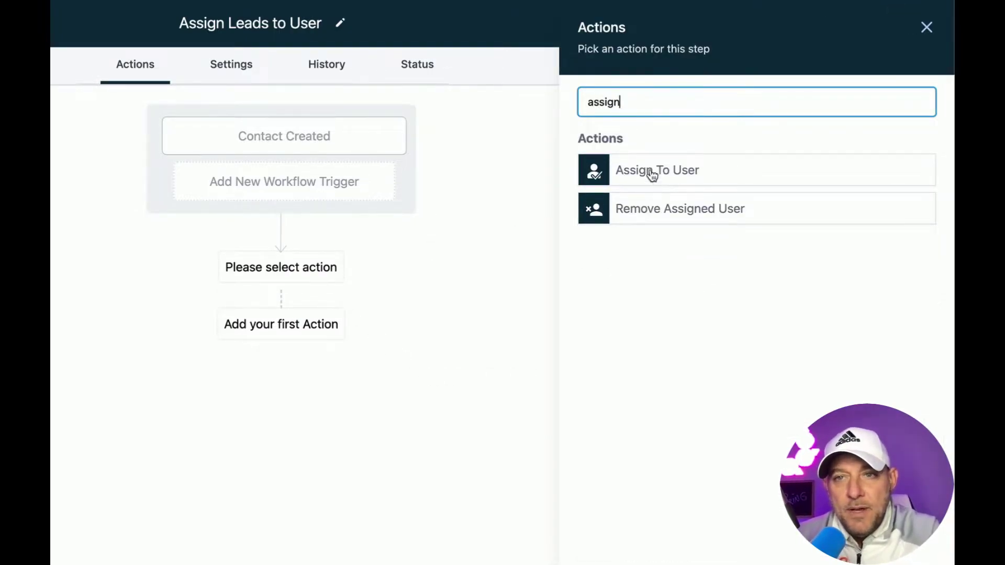
left_click(652, 173)
Select the listed user for the assignment, leave it applying to all contacts rather than only unassigned ones, and save the action
left_click(626, 222)
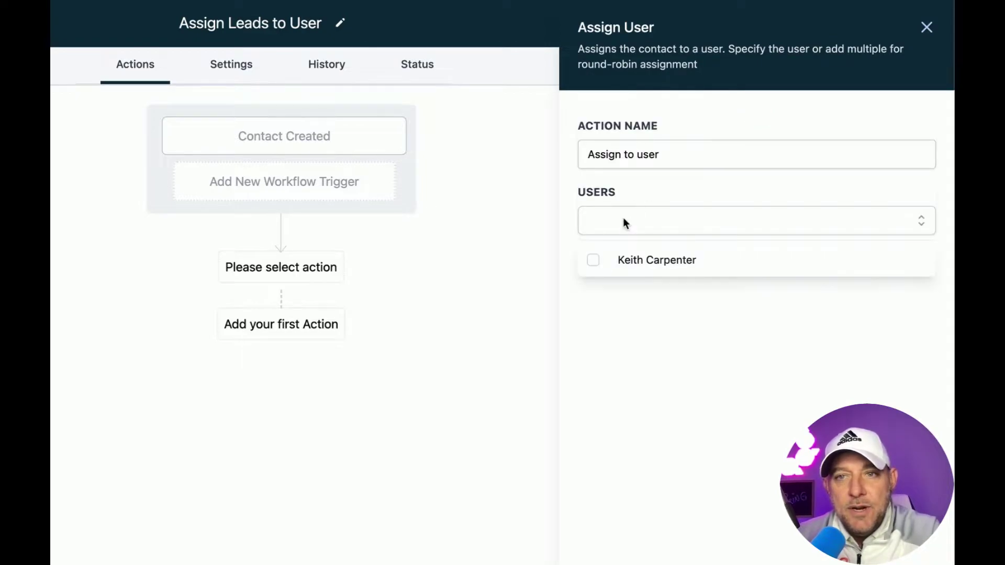
left_click(624, 261)
left_click(636, 331)
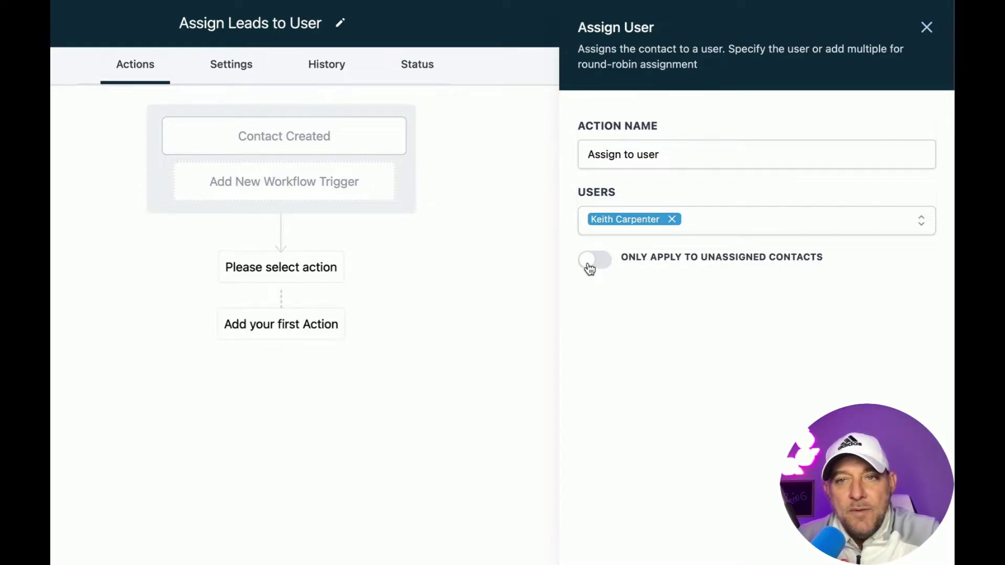
left_click(605, 266)
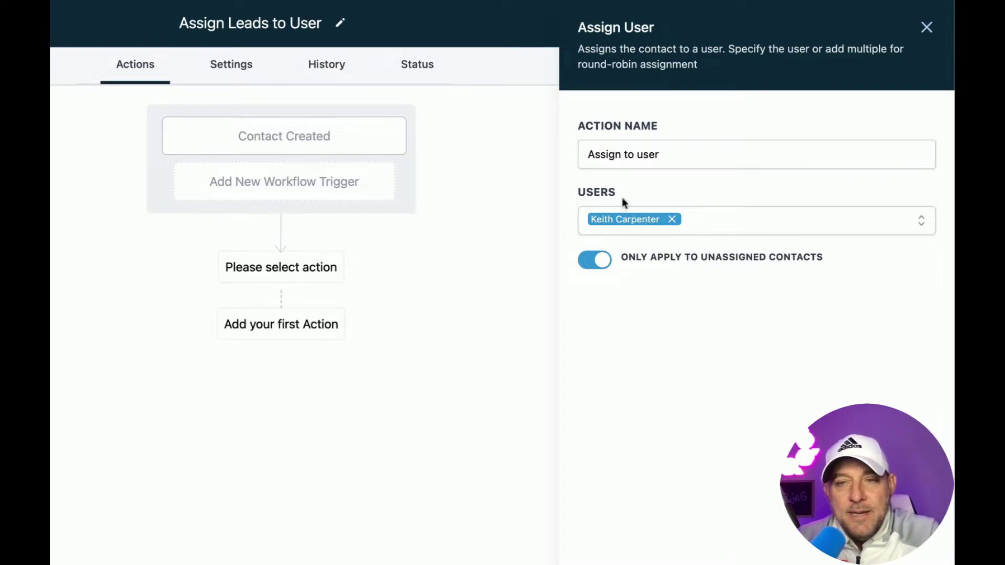
left_click(597, 265)
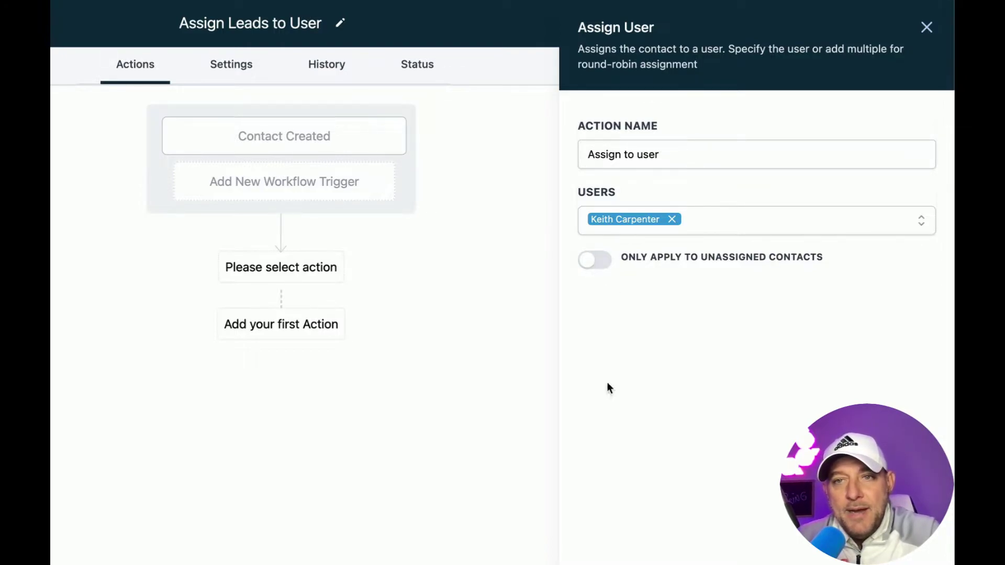
left_click(894, 542)
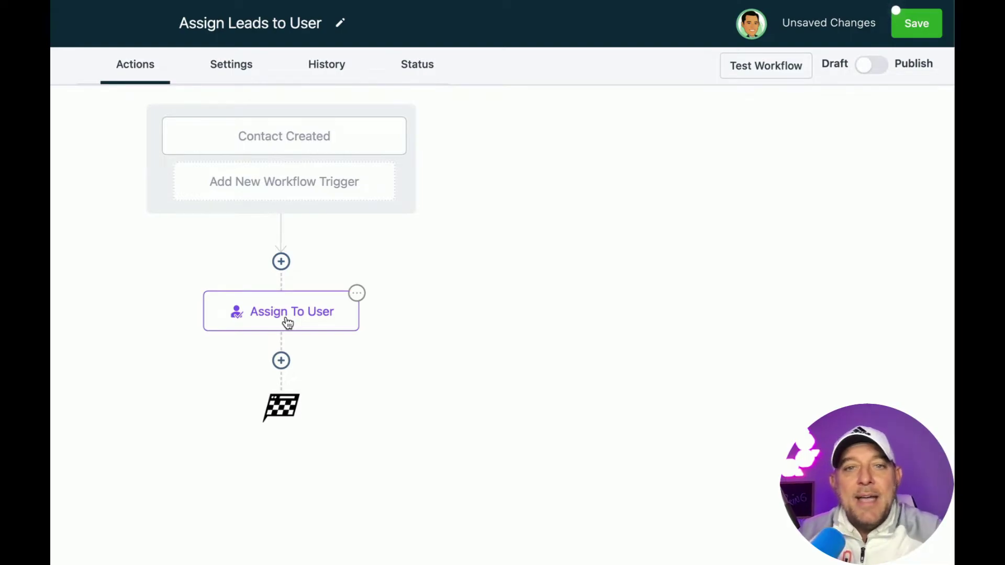
Insert an Add Contact Tag action after Assign To User and select the "new lead" tag
left_click(281, 360)
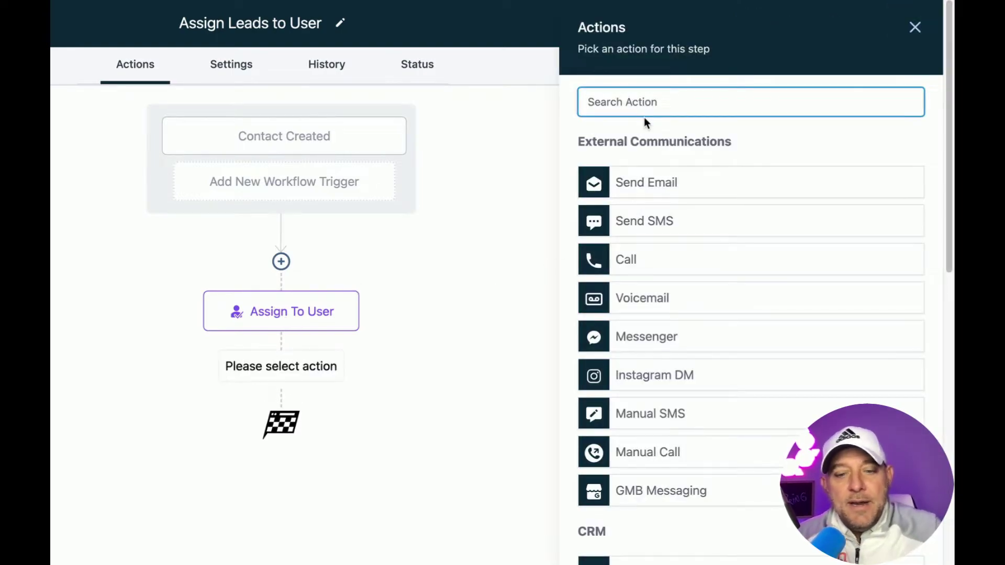
left_click(638, 562)
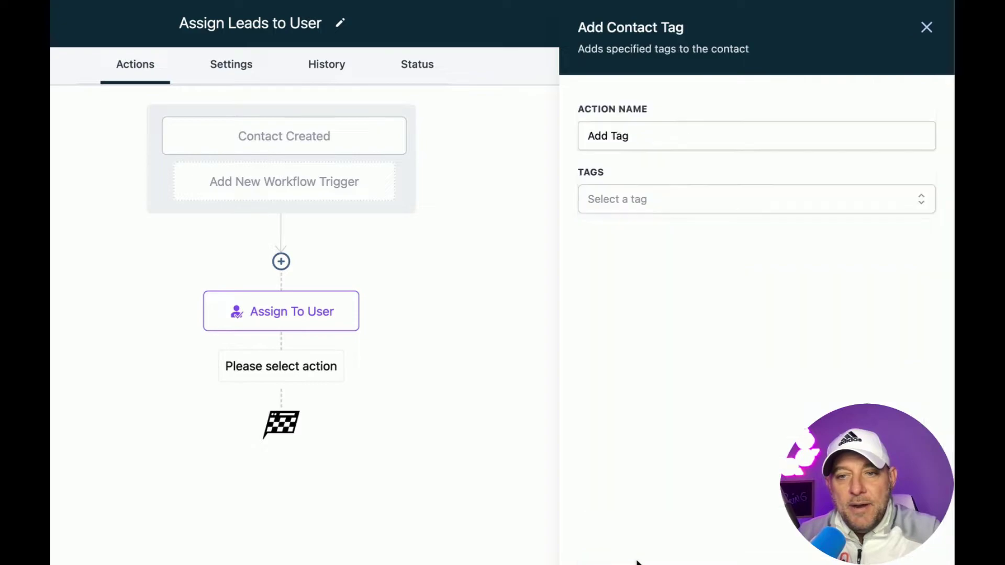
left_click(616, 207)
type("n")
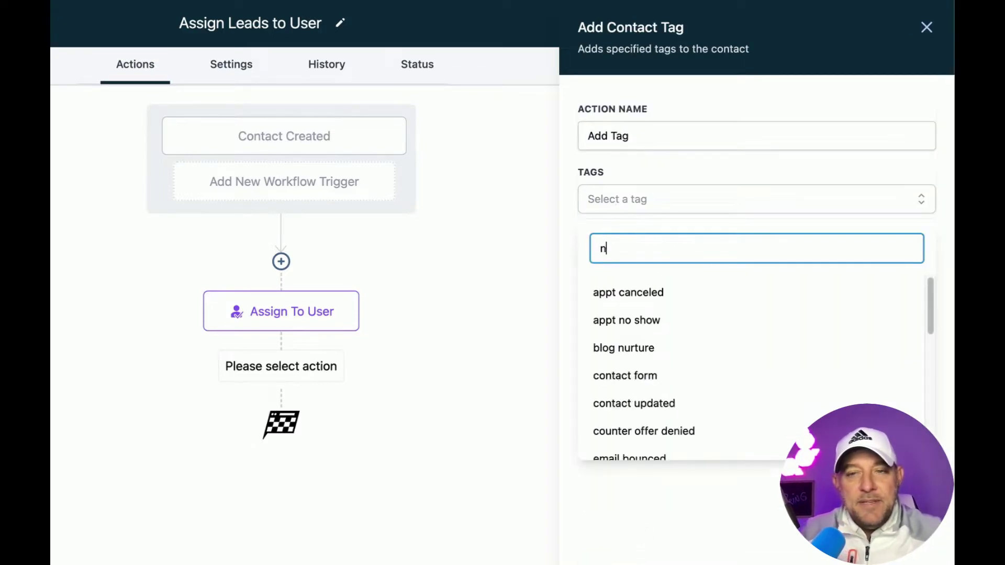
type("ew lead")
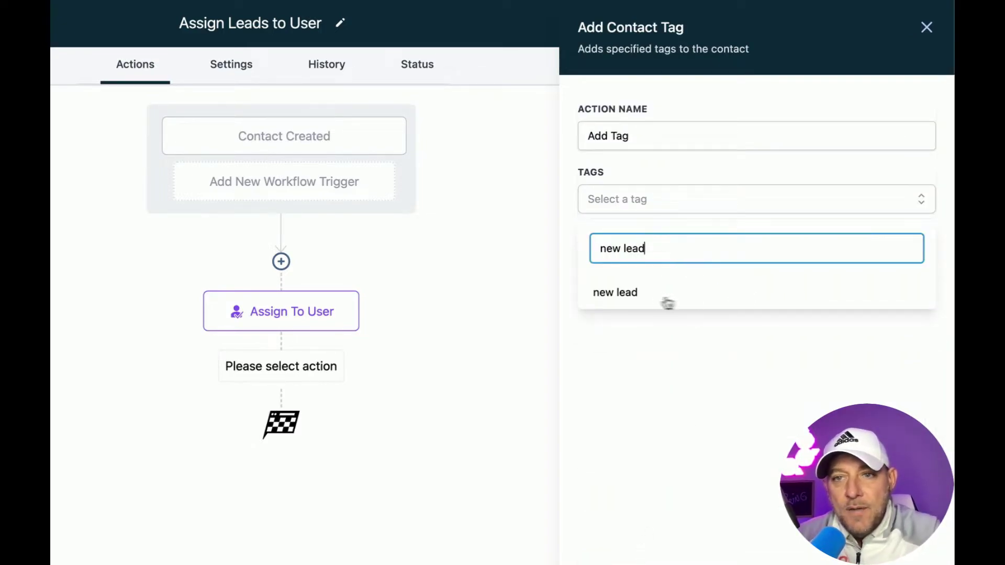
left_click(639, 296)
Rename the tag action as "Tag: new lead" and save it
left_click(660, 138)
key("BackSpace")
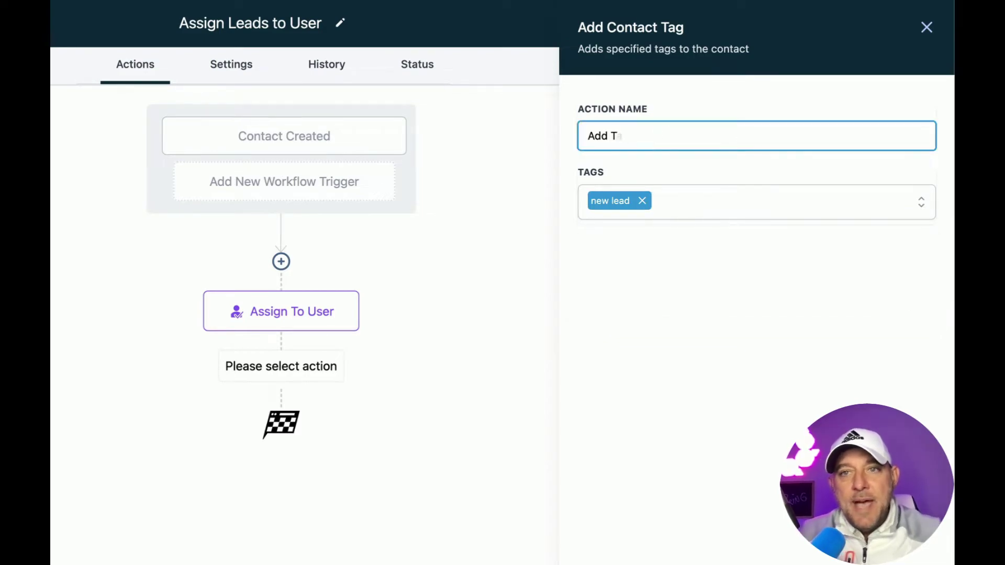
type("g: new lead")
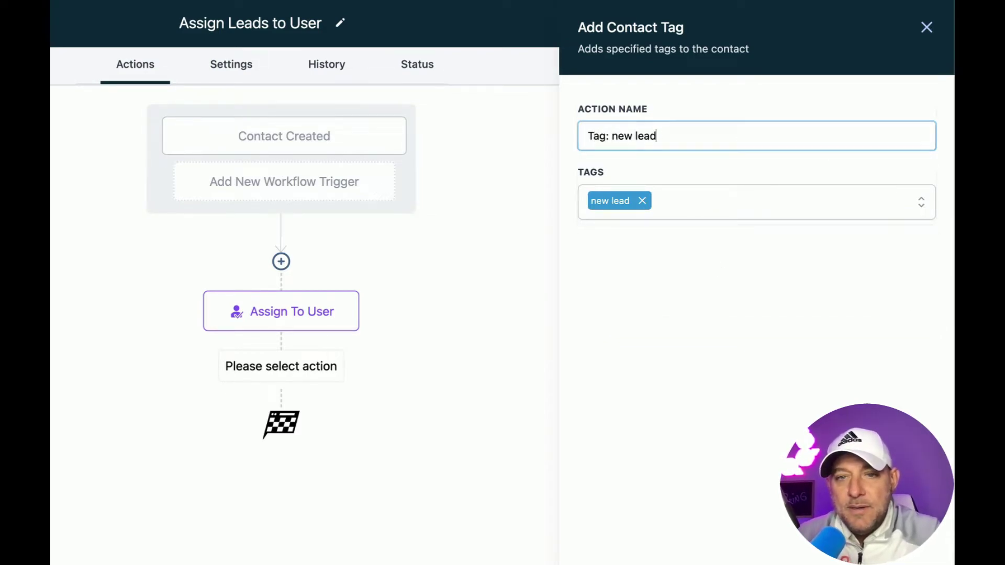
key("Return")
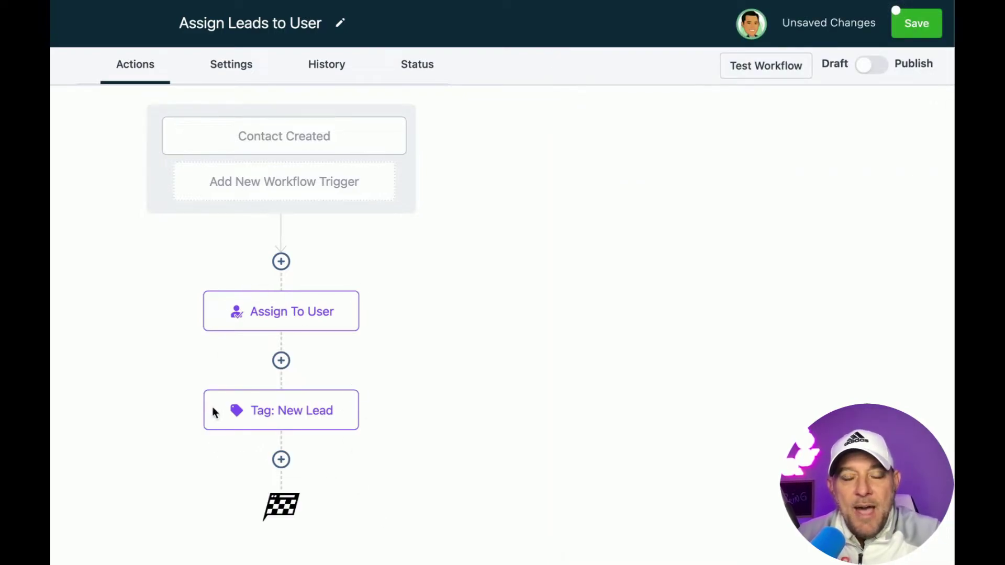
Insert a Create/Update Opportunity action after the tag action, using BOT 1 PIPELINE and the NEW LEAD stage
left_click(281, 460)
scroll(704, 496, "down", 3)
left_click(690, 492)
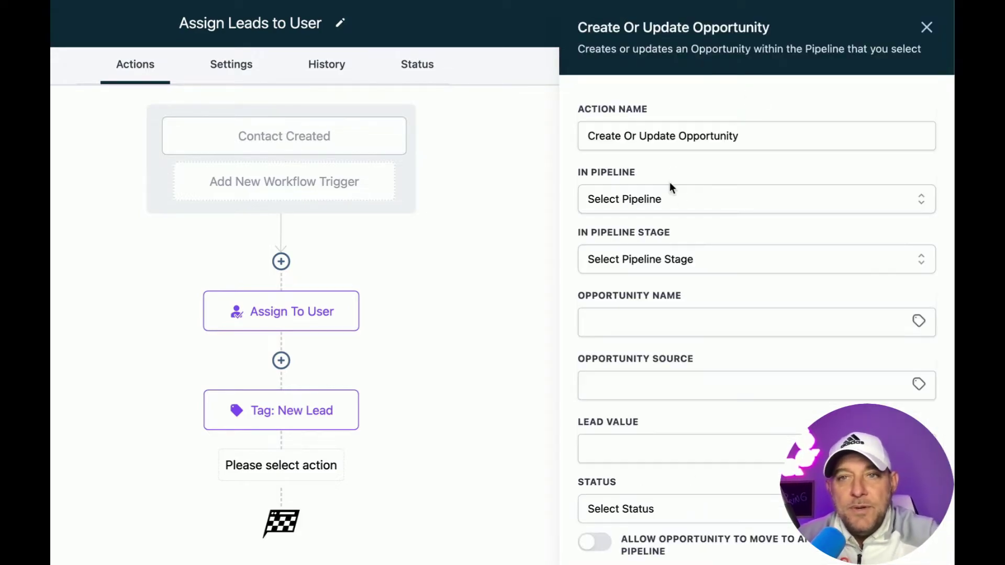
left_click(653, 202)
left_click(629, 272)
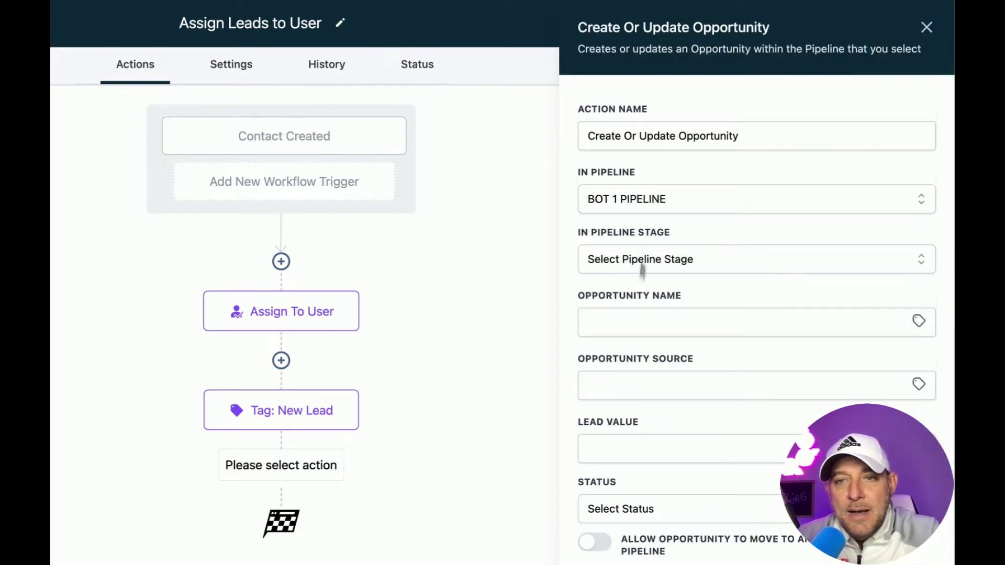
left_click(630, 271)
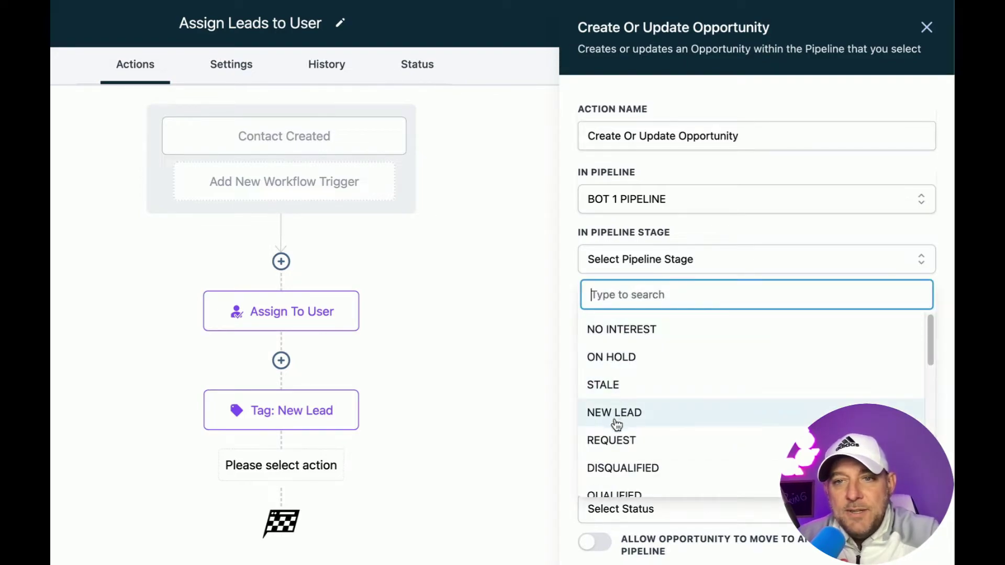
left_click(616, 416)
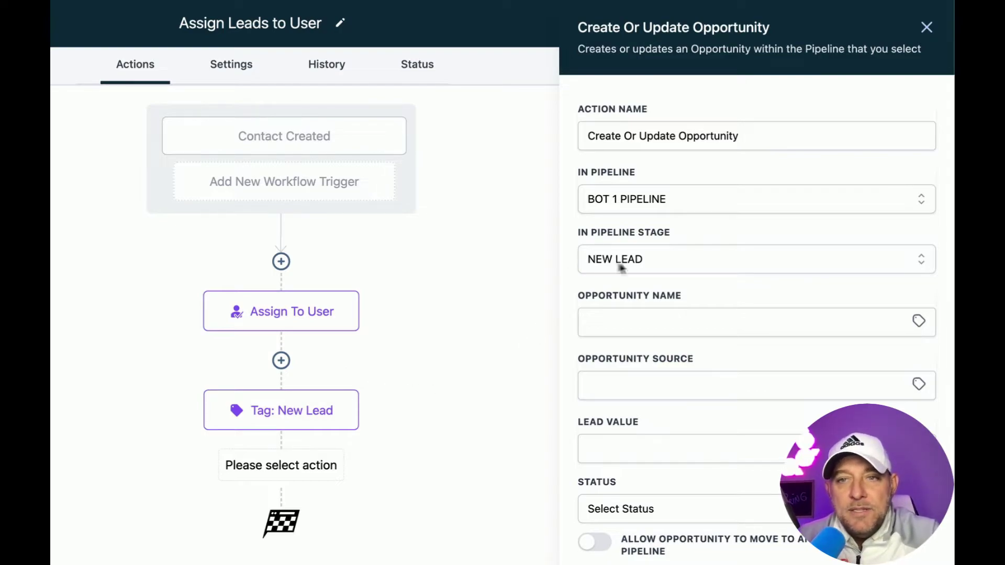
Set the opportunity status to open and allow the opportunity to move to any previous stage in the pipeline
left_click(613, 510)
left_click(616, 555)
left_click(602, 545)
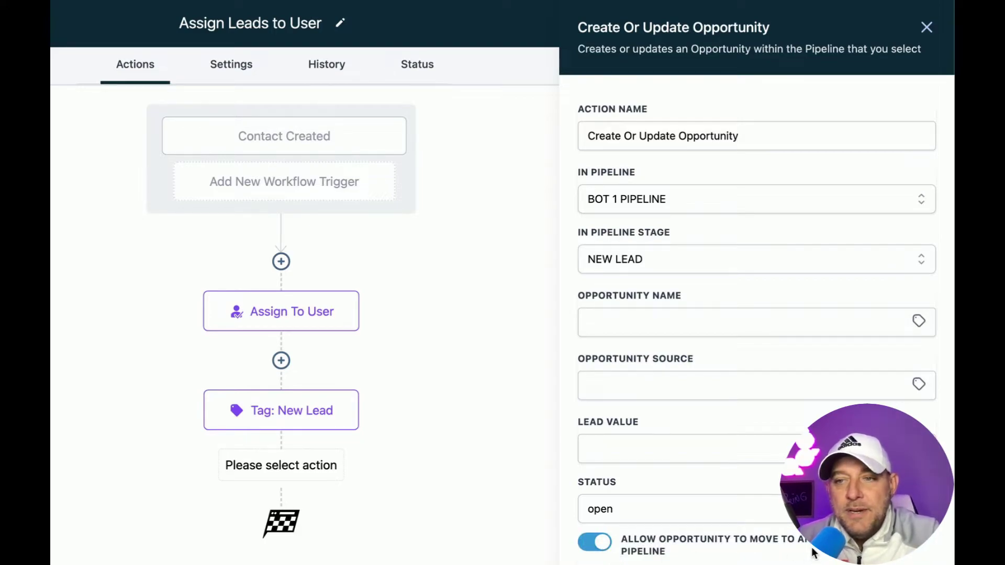
Compose the opportunity name as "{{contact.name}} at {{contact.address1}}" from custom values, and clear it again
left_click(627, 319)
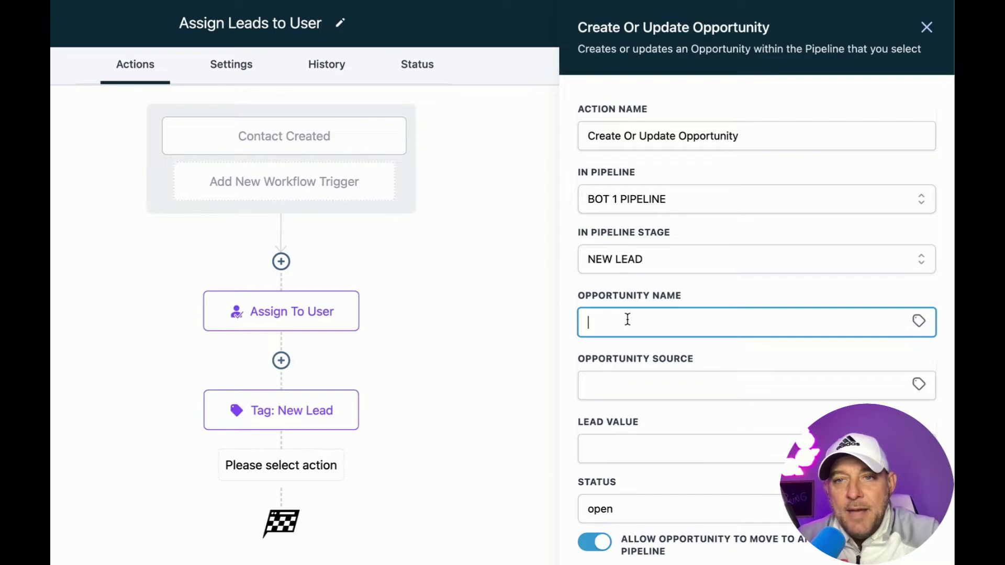
left_click(920, 322)
left_click(879, 389)
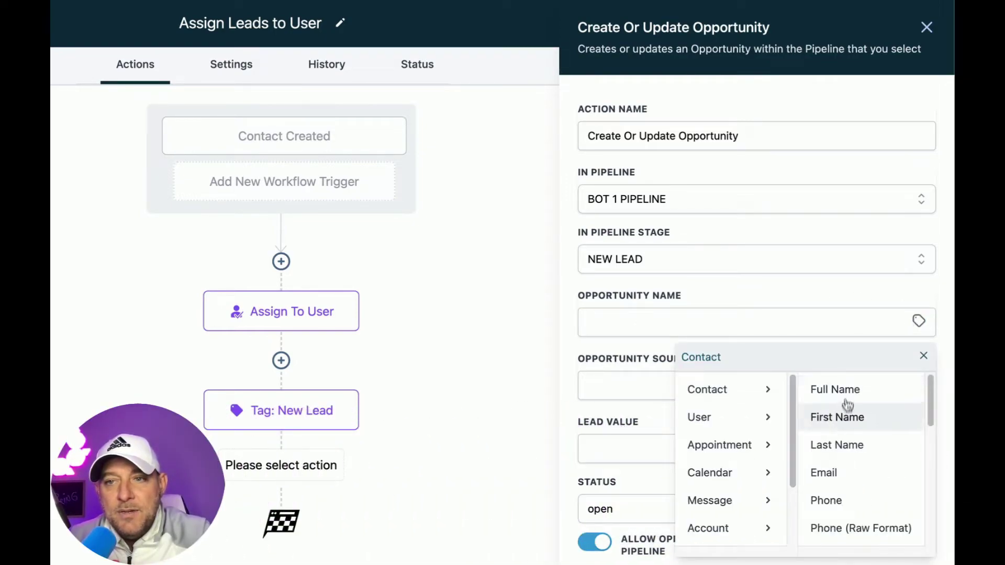
left_click(836, 391)
left_click(677, 323)
type("at")
left_click(920, 323)
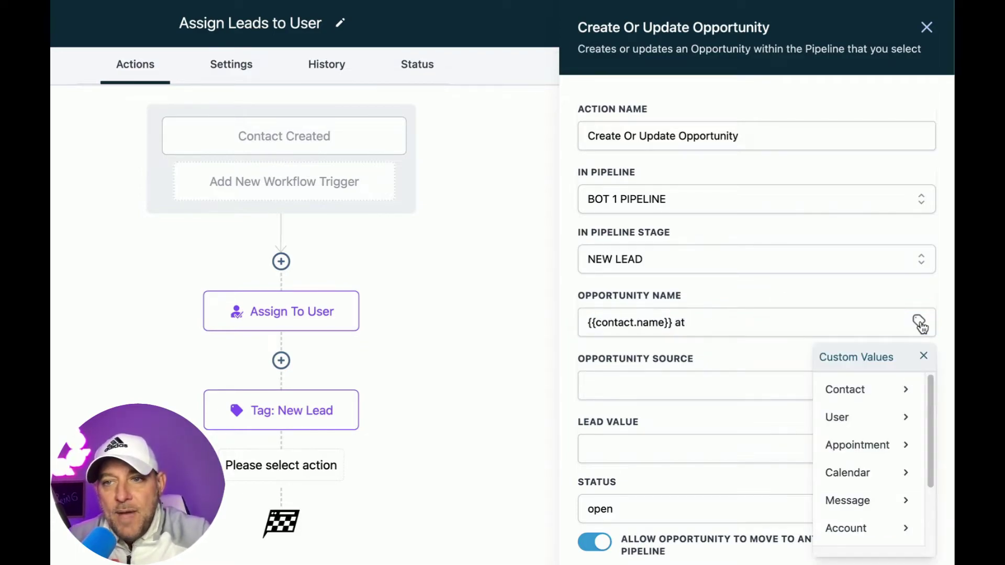
scroll(884, 419, "down", 2)
scroll(874, 408, "up", 2)
left_click(864, 392)
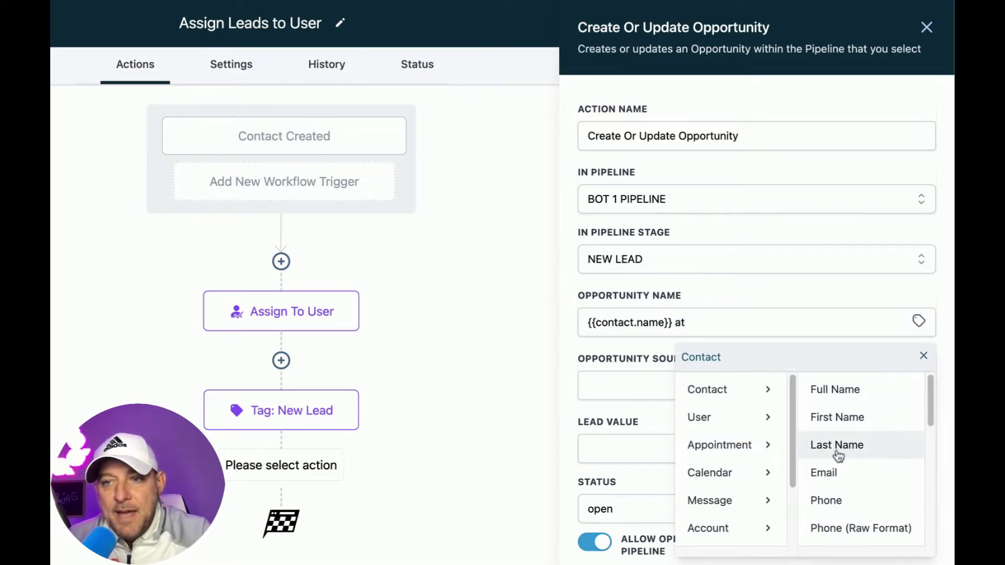
scroll(837, 456, "down", 3)
left_click(836, 457)
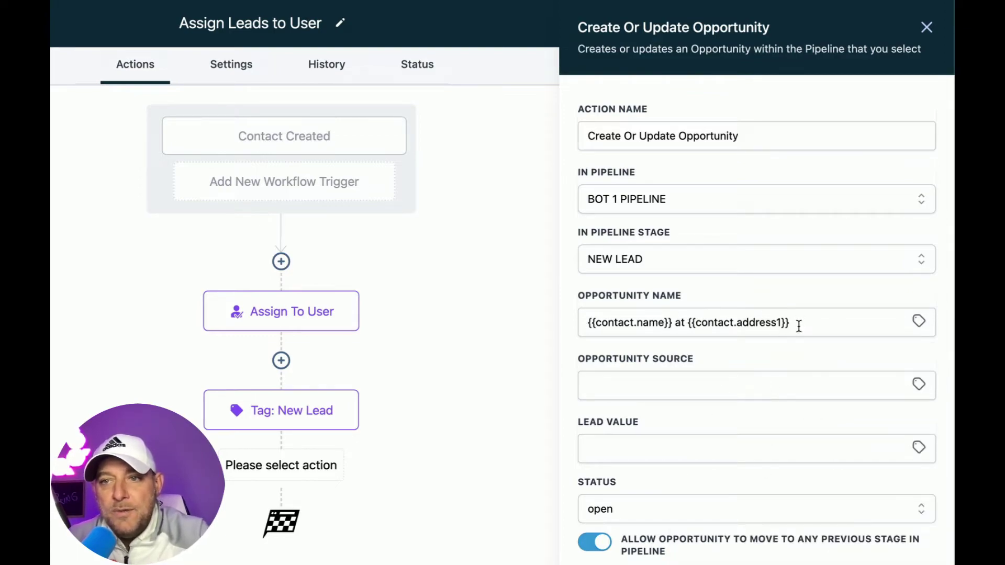
left_click_drag(798, 324, 464, 316)
key("BackSpace")
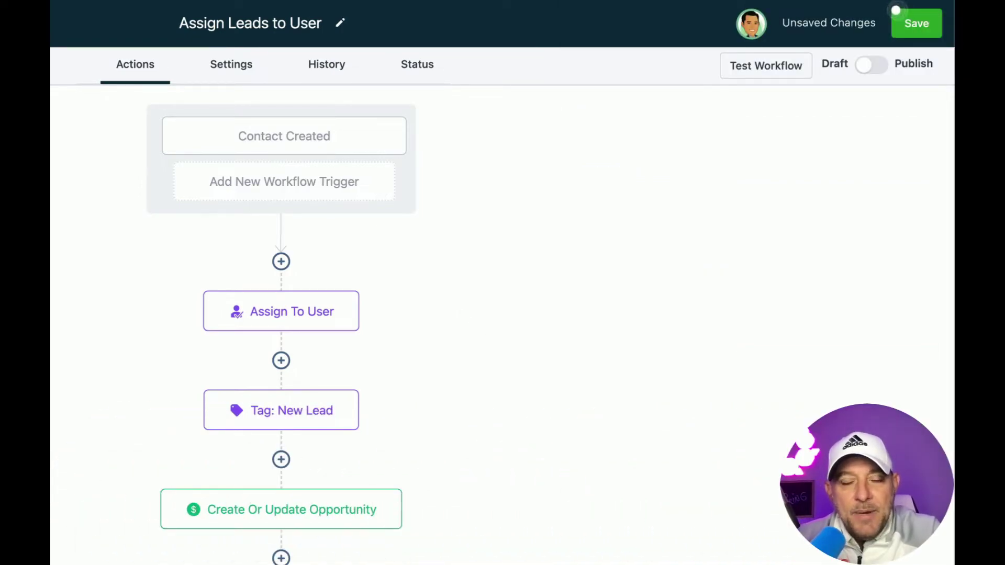
Add an Add To Workflow action at the end for HOLIDAY GREETINGS BOT, with input trigger parameters passed, and save it
scroll(281, 505, "down", 3)
left_click(282, 407)
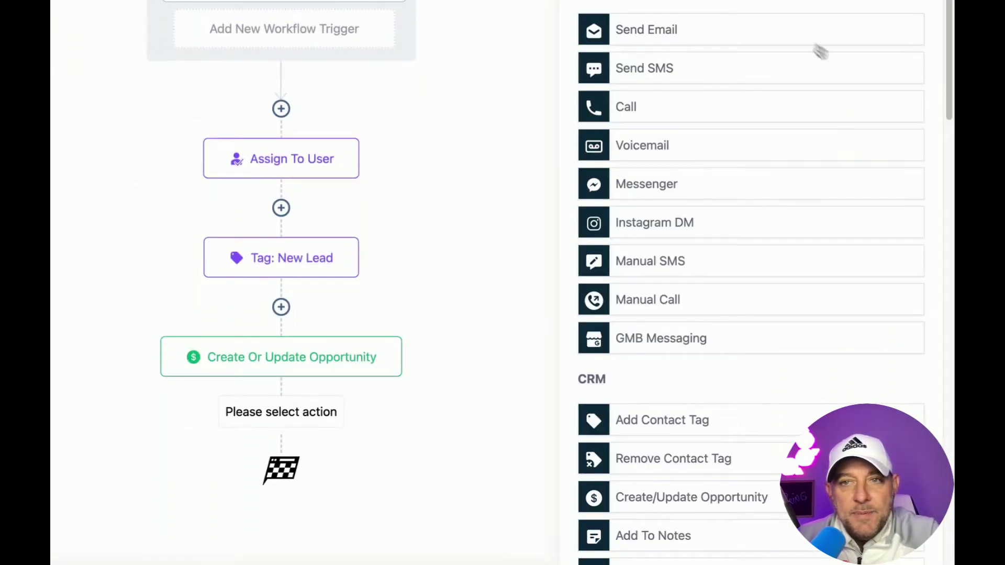
scroll(695, 277, "down", 6)
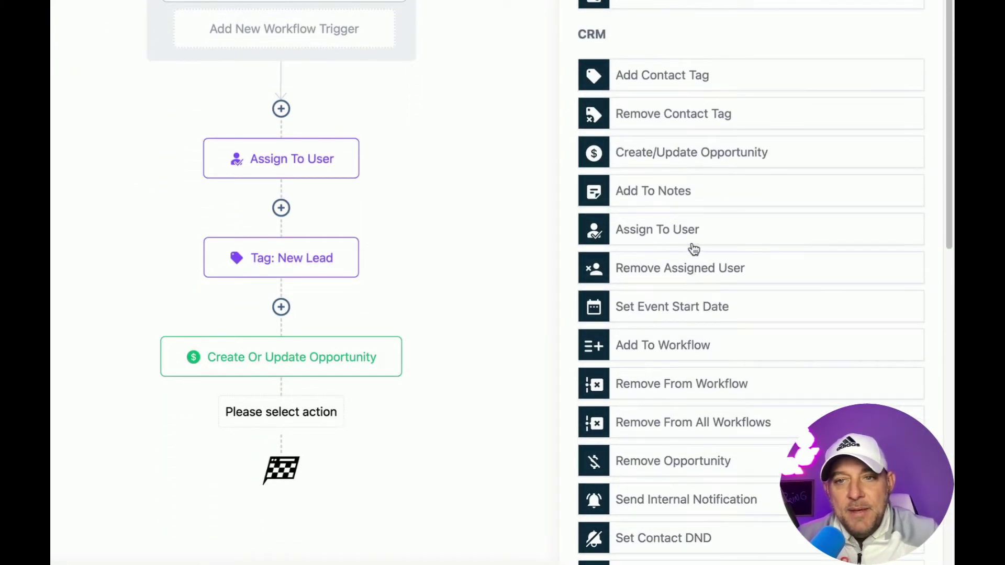
left_click(671, 344)
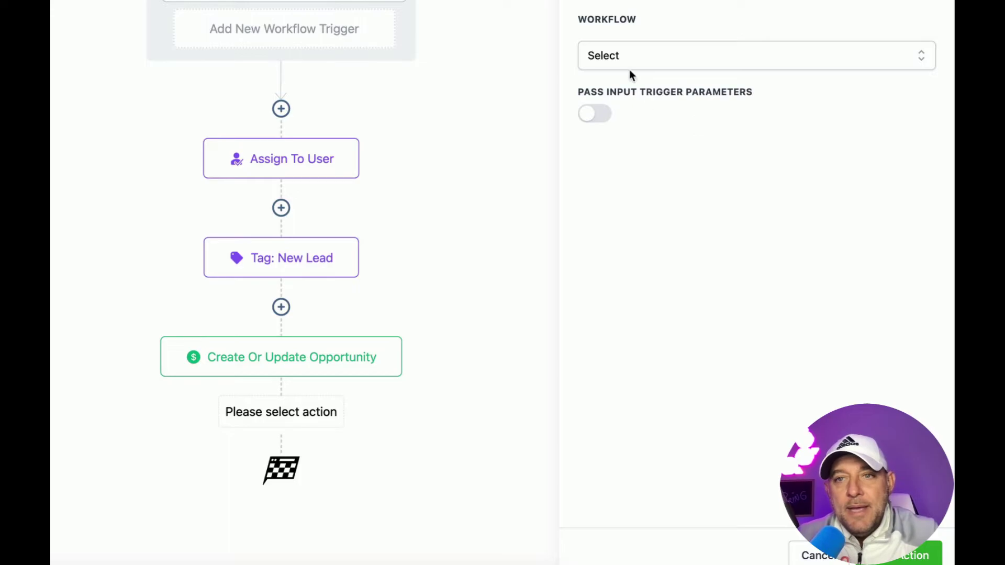
left_click(631, 63)
type("holid")
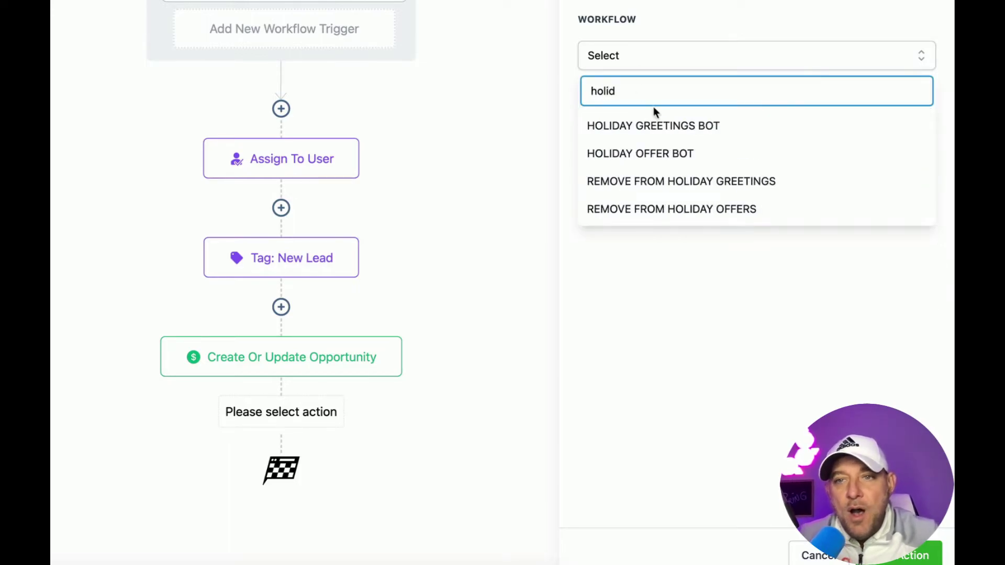
left_click(657, 128)
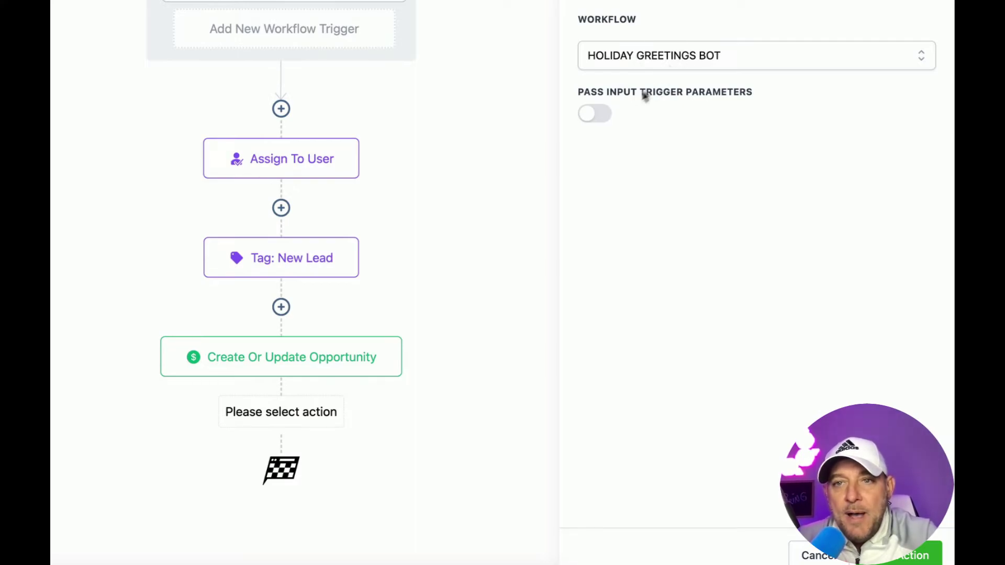
left_click(597, 113)
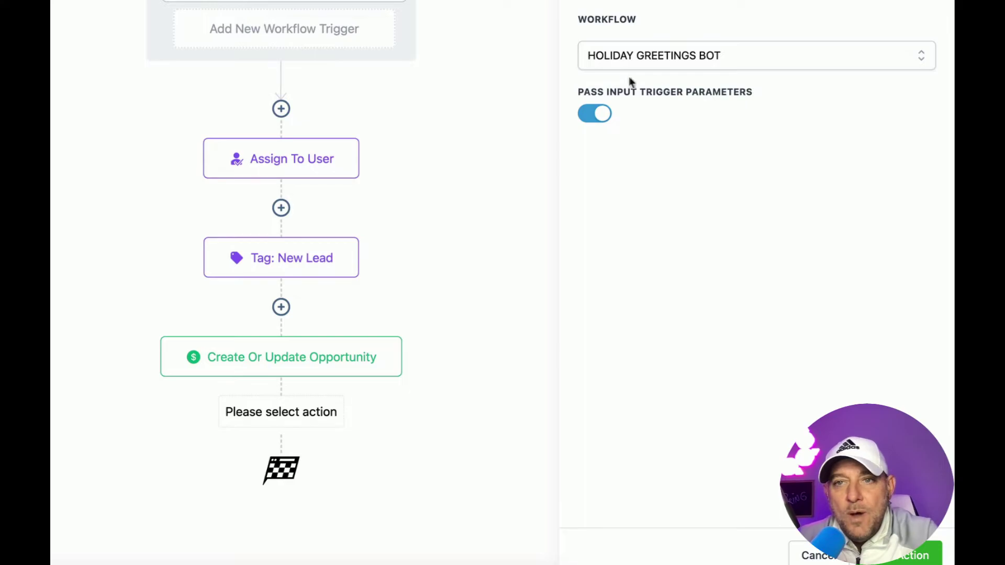
left_click(895, 559)
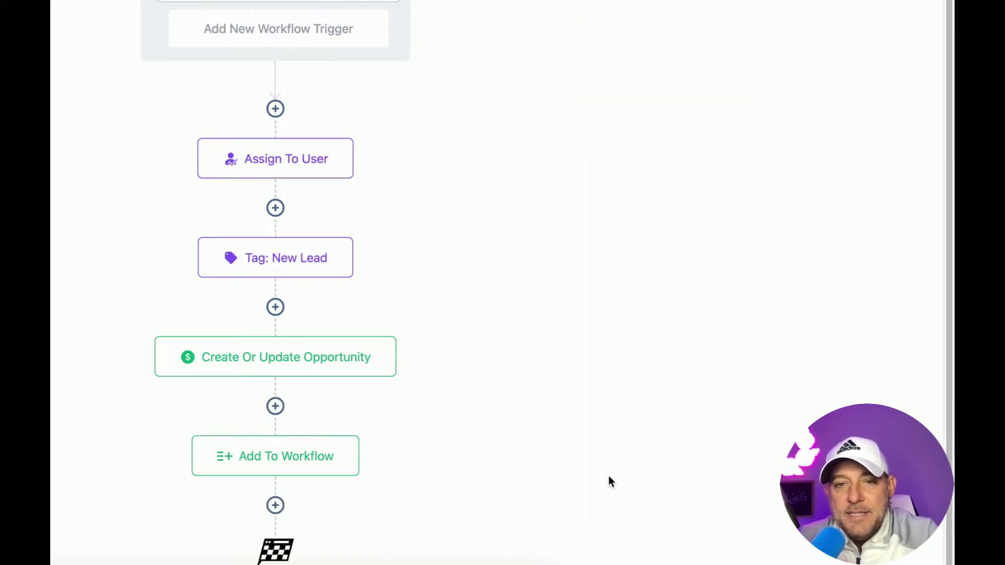
Rename the Add To Workflow action as "Add to Holiday Greetings Bot" and save it
left_click(288, 470)
scroll(654, 31, "up", 2)
left_click_drag(671, 49, 619, 54)
type("H")
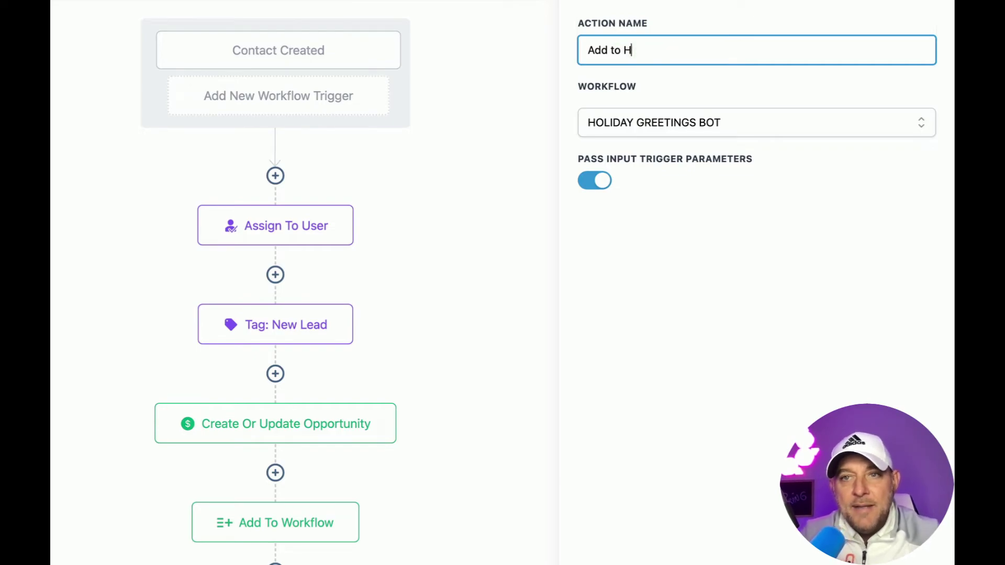
type("oliday Greetings Bot")
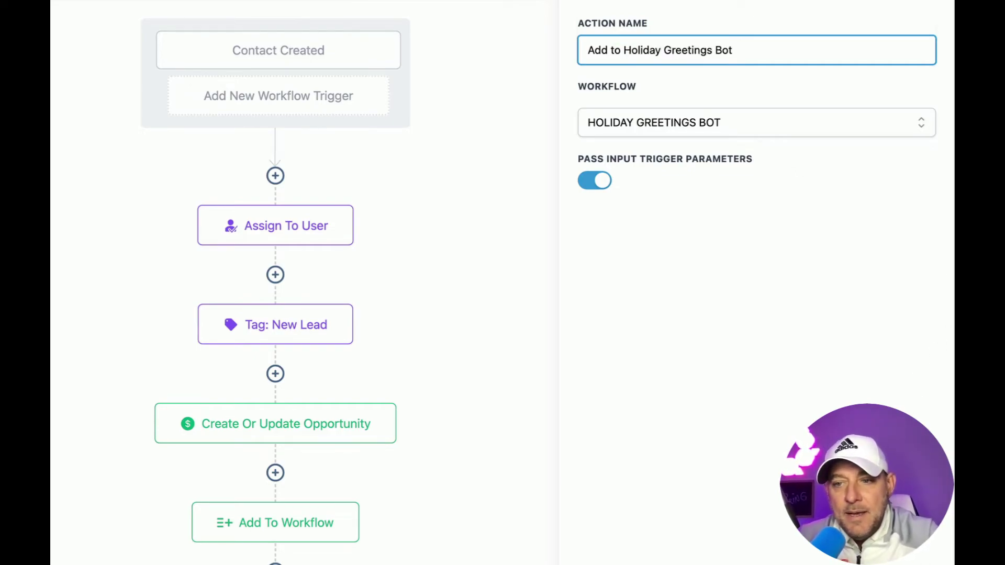
key("Return")
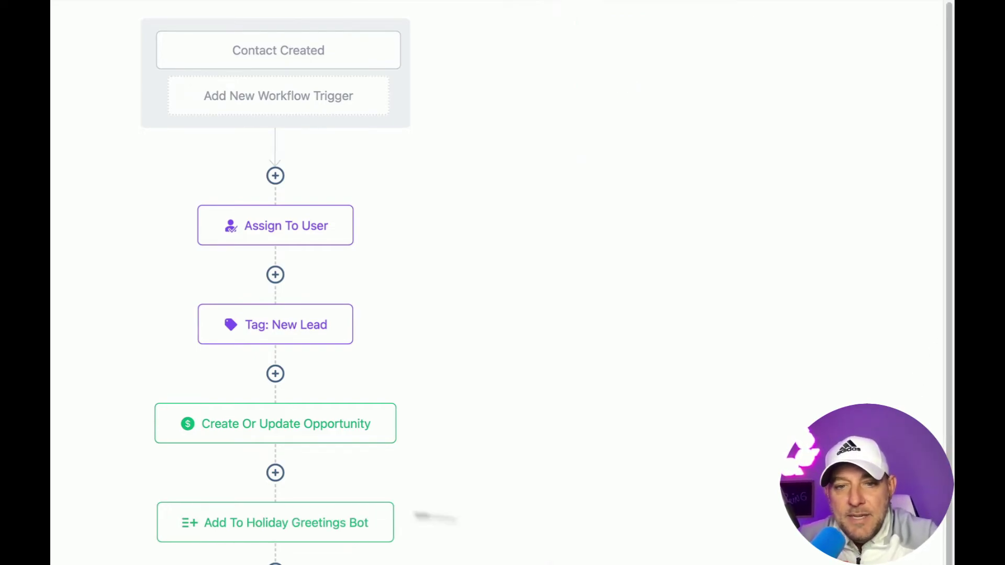